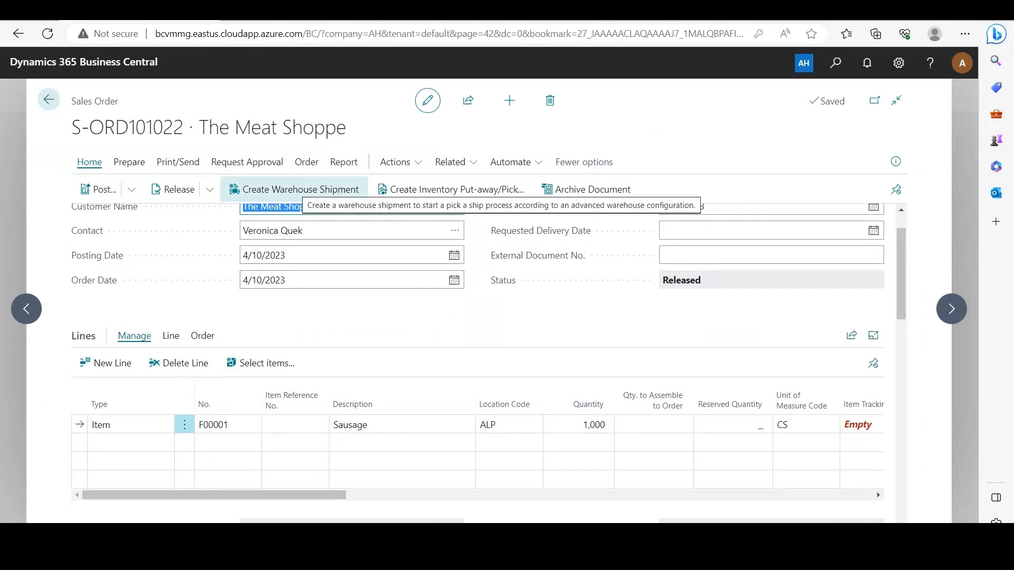
# - Create a warehouse shipment from the released sales order and set the Sausage line's quantity to ship to 500
pyautogui.click(296, 189)
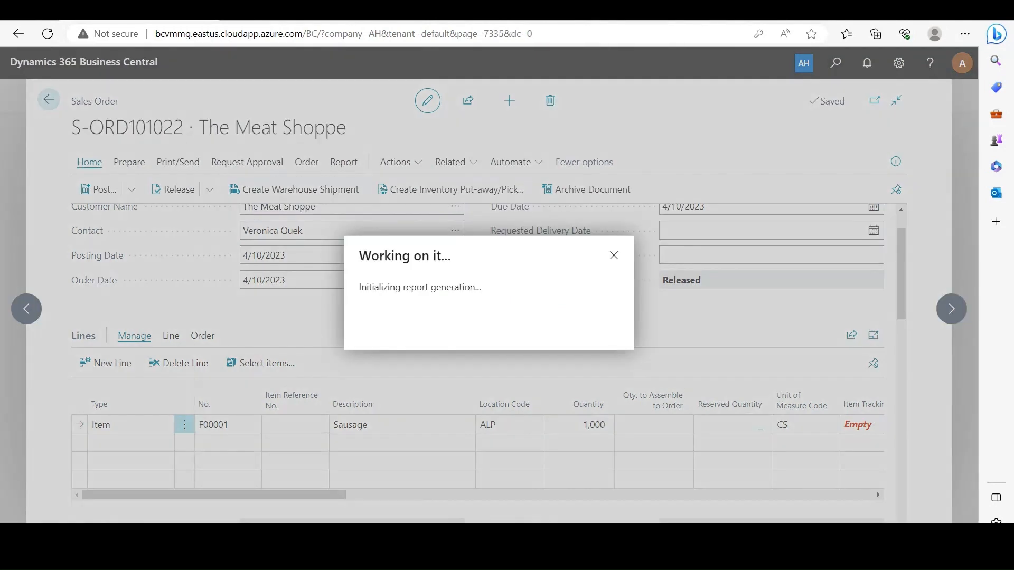
pyautogui.press('Return')
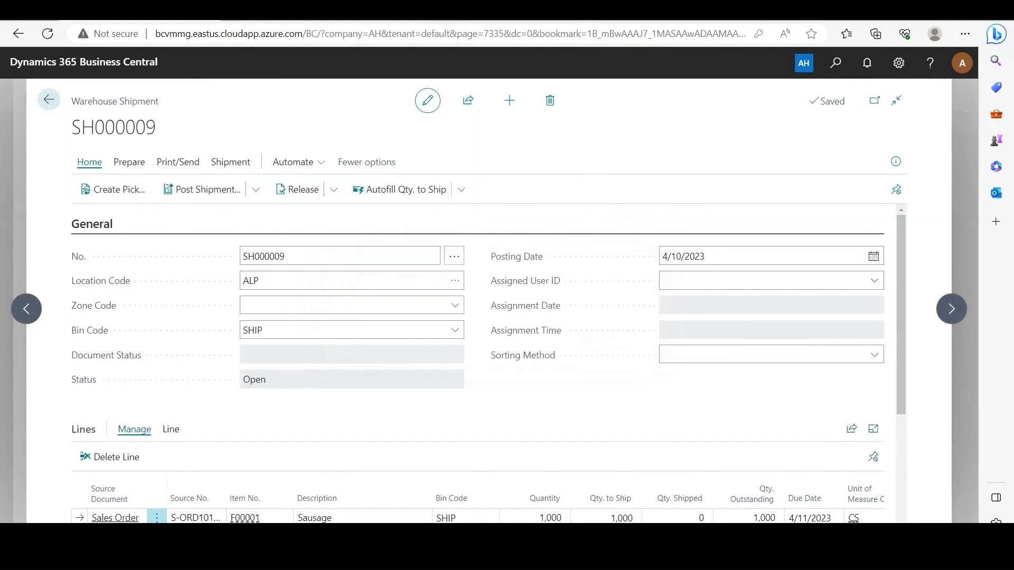
pyautogui.scroll(-1, 475, 343)
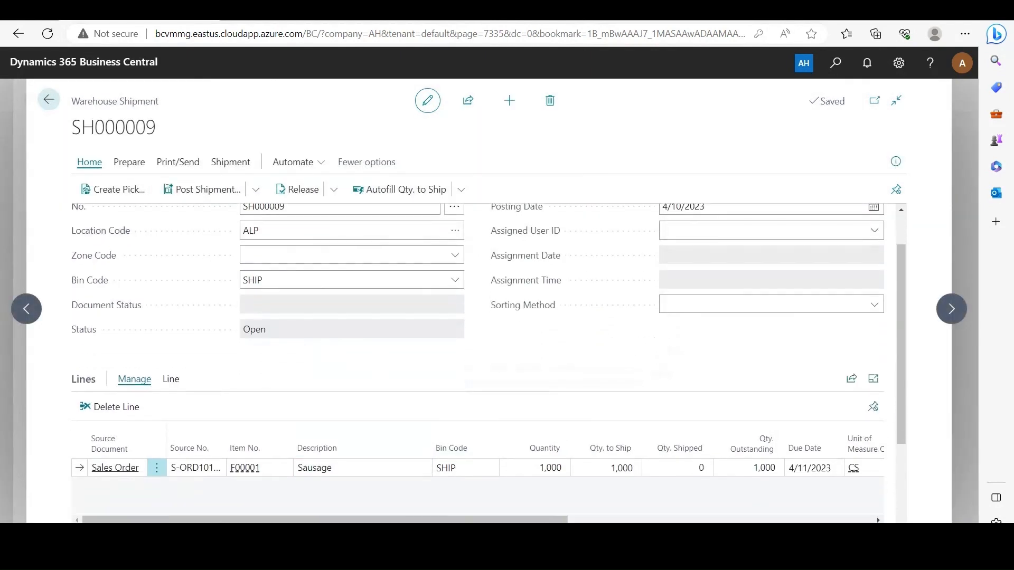
pyautogui.click(606, 467)
pyautogui.write('500')
pyautogui.press('Tab')
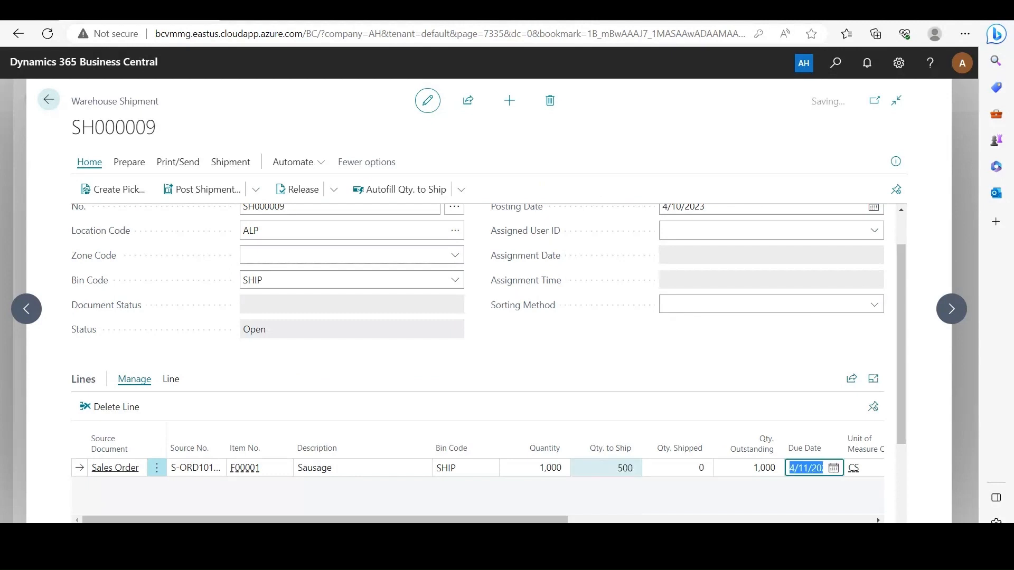
# - Assign lot LOT0003 with a base quantity of 500 in the Sausage shipment line's item tracking
pyautogui.hscroll(10, 681, 444)
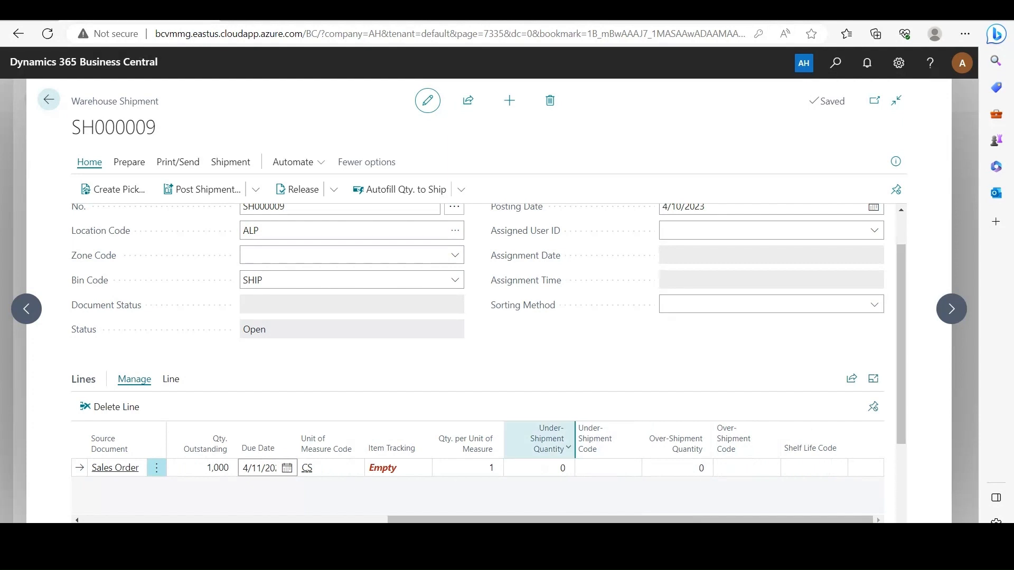
pyautogui.moveTo(566, 445)
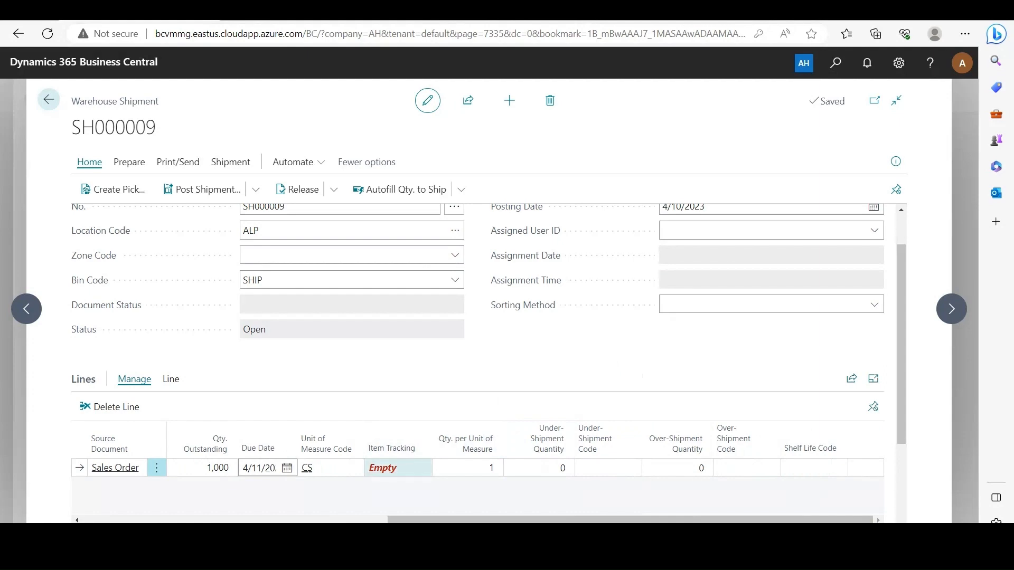
pyautogui.click(382, 468)
pyautogui.click(442, 417)
pyautogui.click(469, 418)
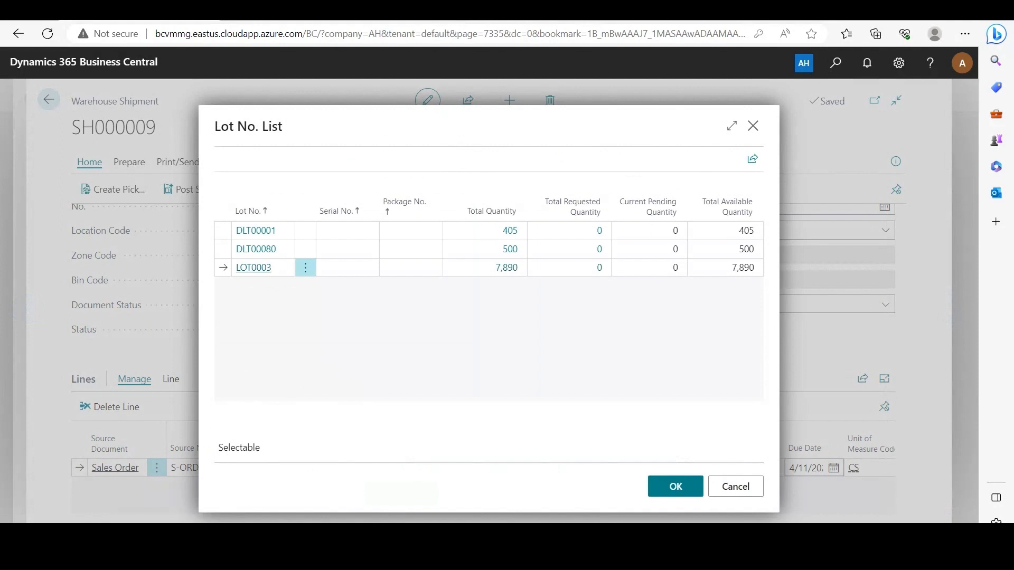
pyautogui.click(676, 486)
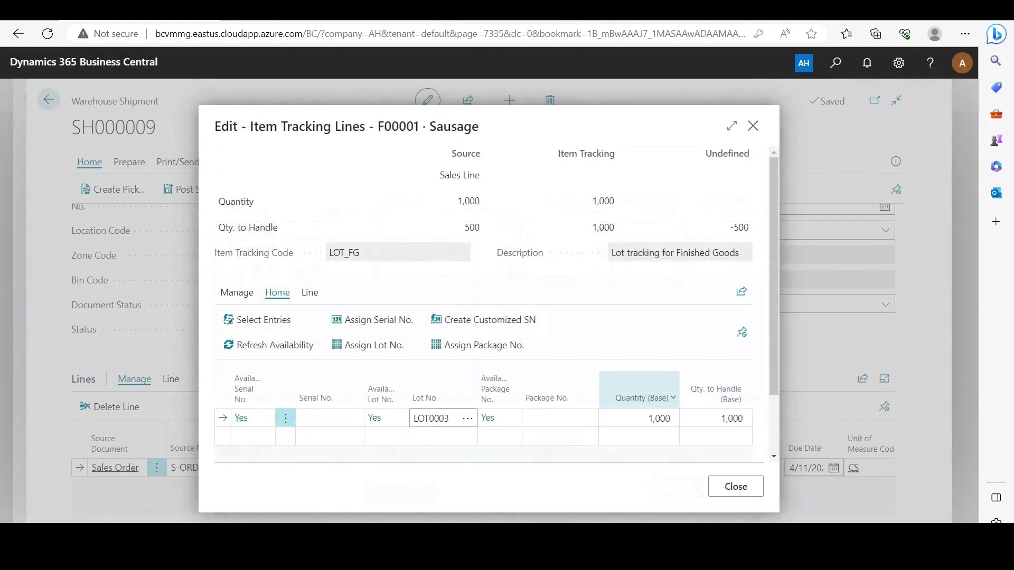
pyautogui.click(648, 418)
pyautogui.write('500')
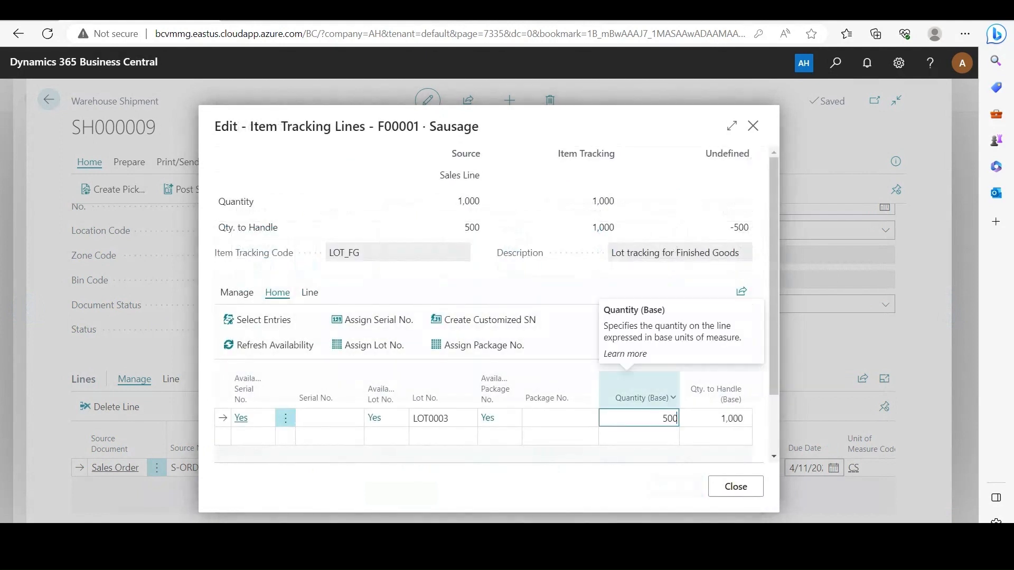
pyautogui.click(735, 487)
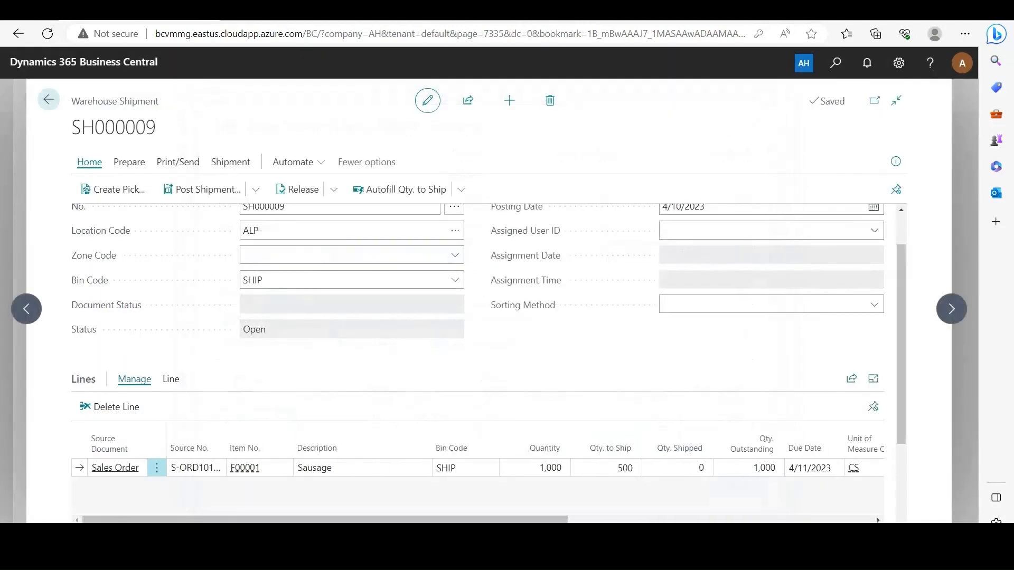
# - Post the first partial warehouse shipment of 500 with the Ship option and acknowledge the posting
pyautogui.click(202, 189)
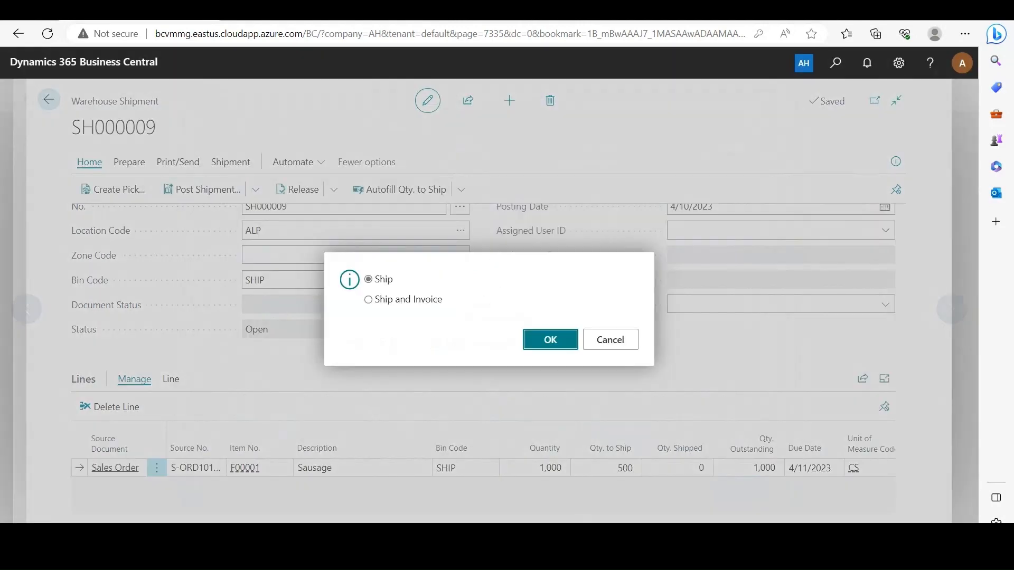
pyautogui.press('Return')
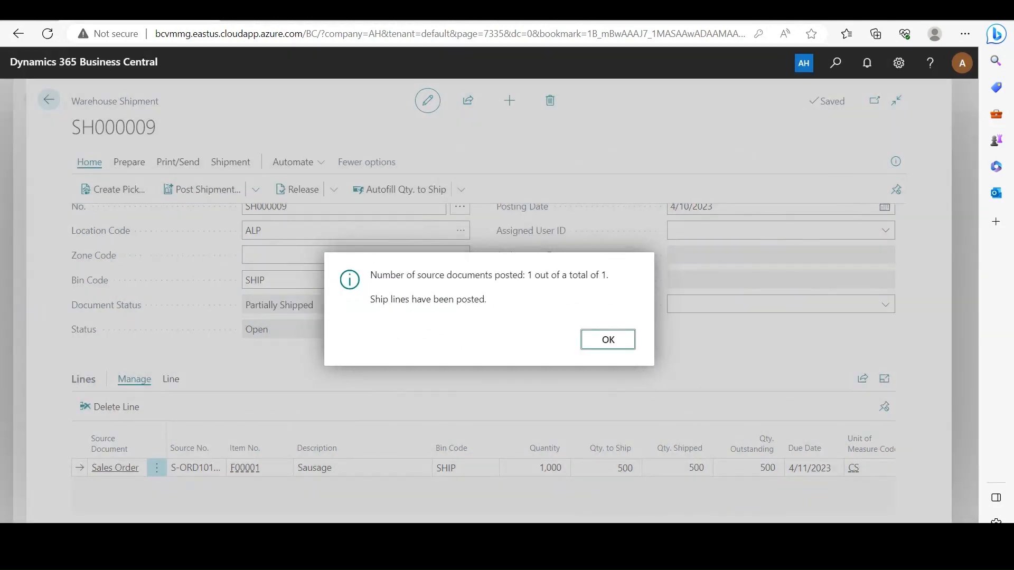
pyautogui.press('Return')
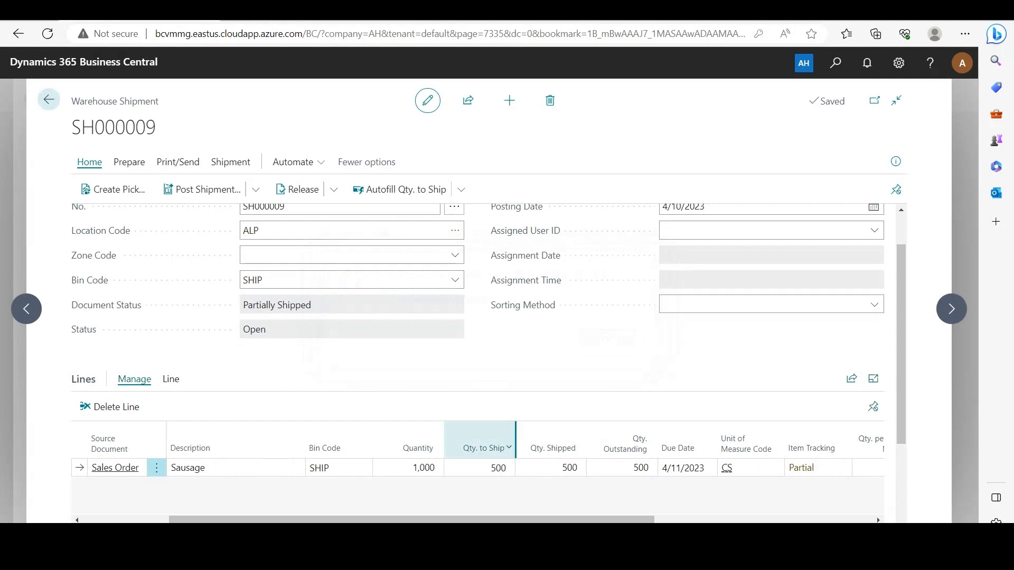
# - Set the Sausage shipment line's quantity to ship to 200
pyautogui.click(496, 468)
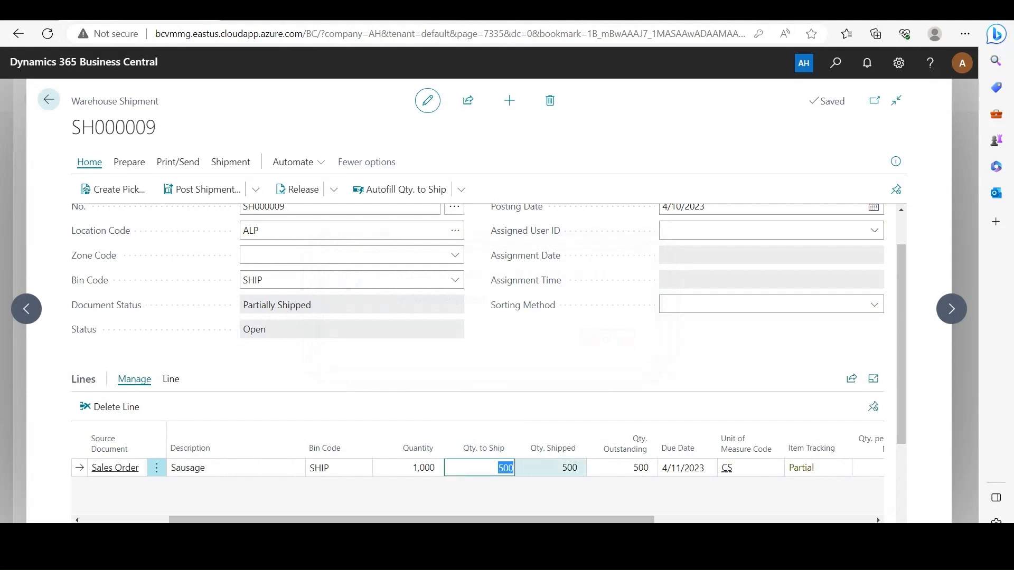
pyautogui.write('200')
pyautogui.click(578, 402)
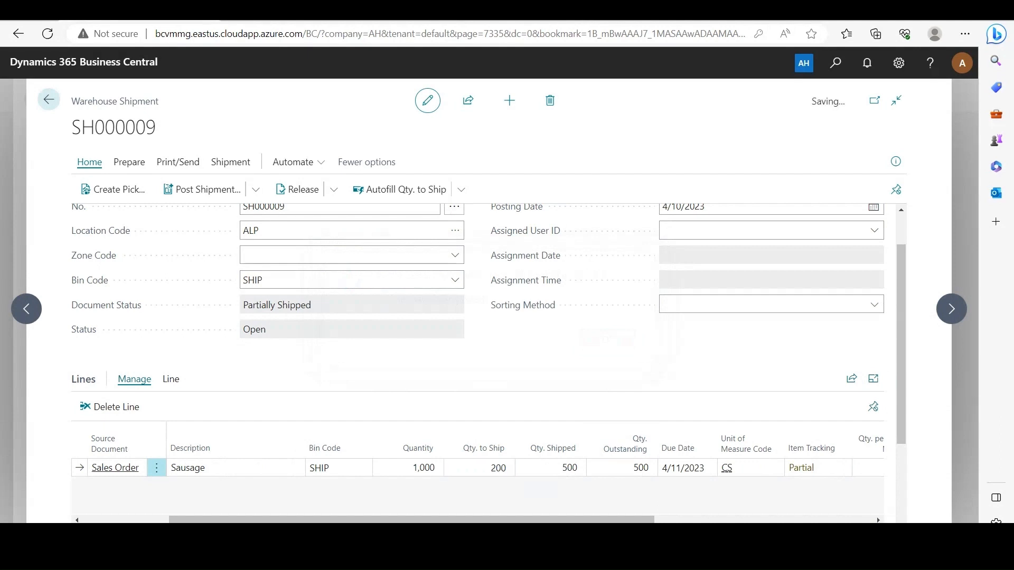
# - Set the base quantity of lot LOT0003 to 700 in the Sausage shipment line's item tracking
pyautogui.moveTo(538, 520); pyautogui.dragTo(755, 520)
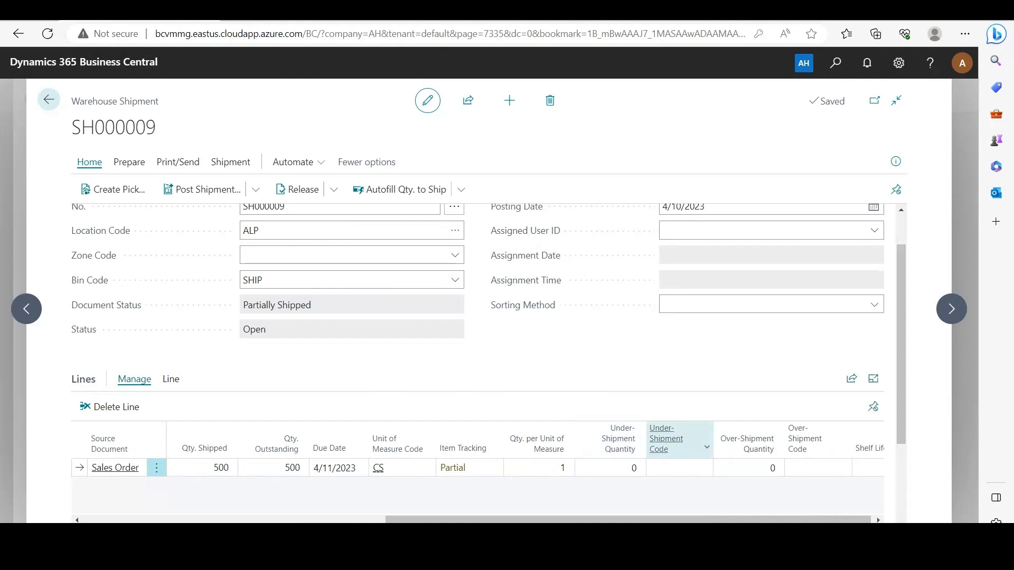
pyautogui.click(452, 468)
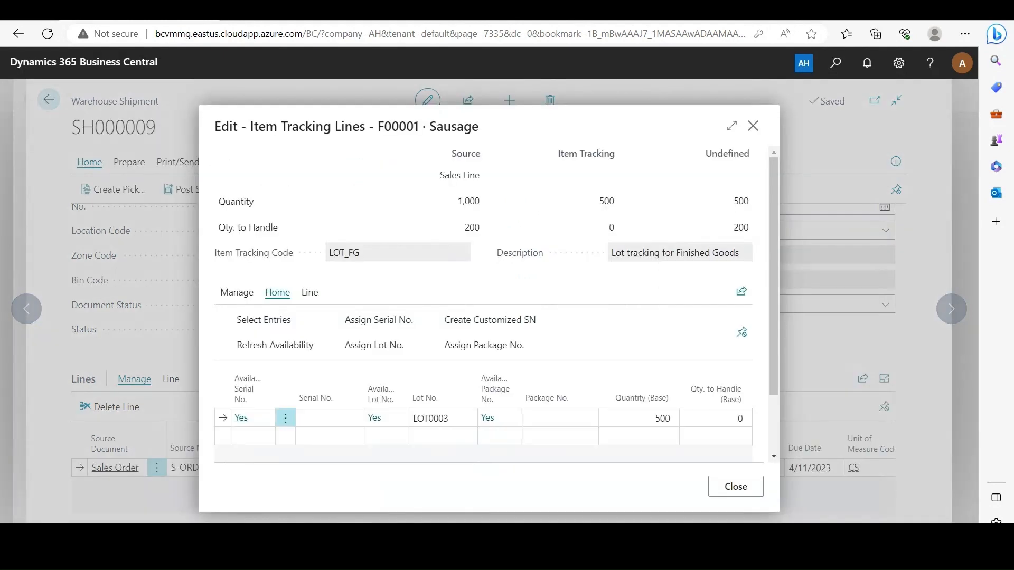
pyautogui.click(640, 418)
pyautogui.write('700')
pyautogui.press('Tab')
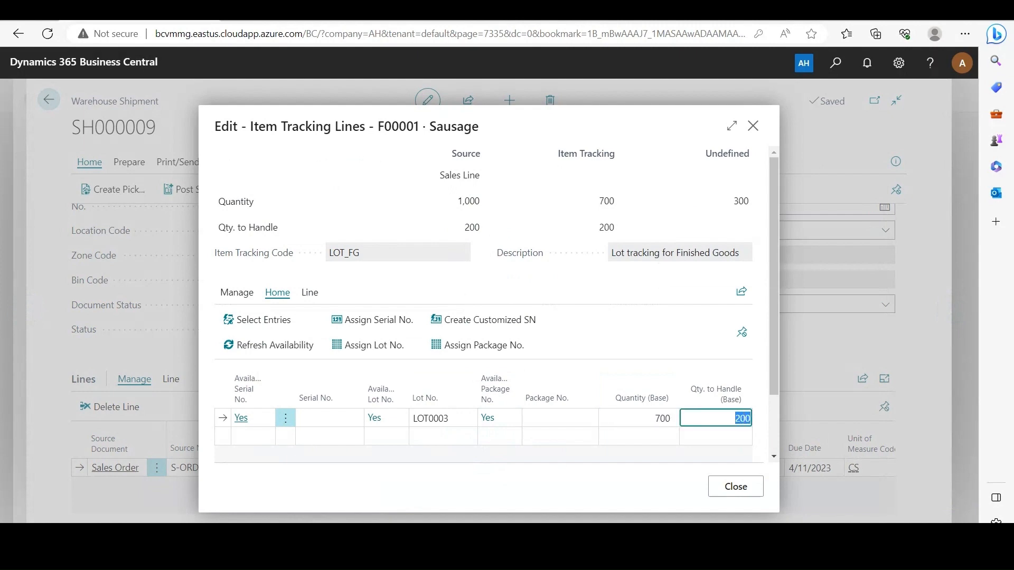
pyautogui.click(736, 487)
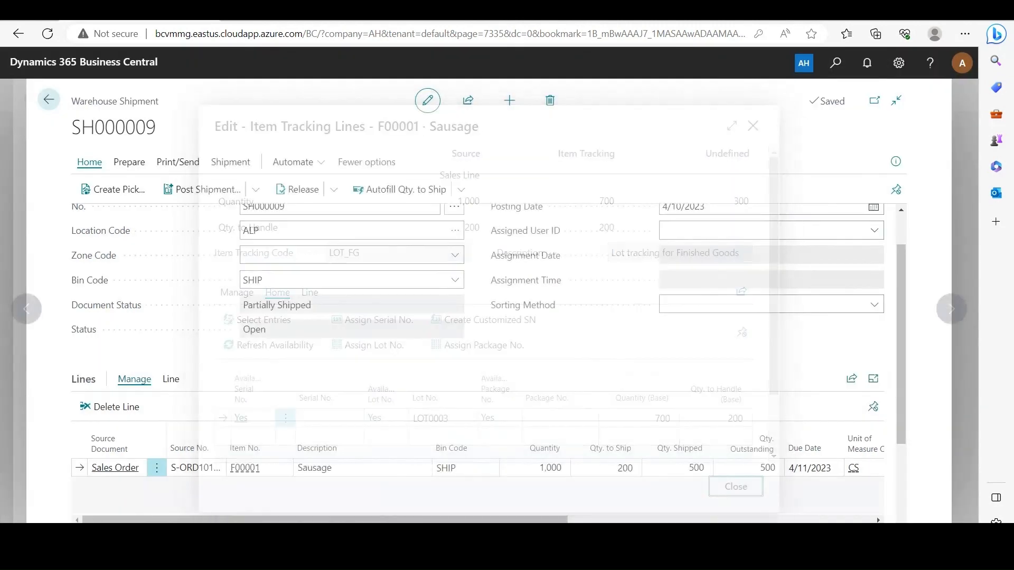
# - Post the second partial warehouse shipment of 200 with the Ship option and acknowledge the posting
pyautogui.moveTo(438, 519); pyautogui.dragTo(349, 519)
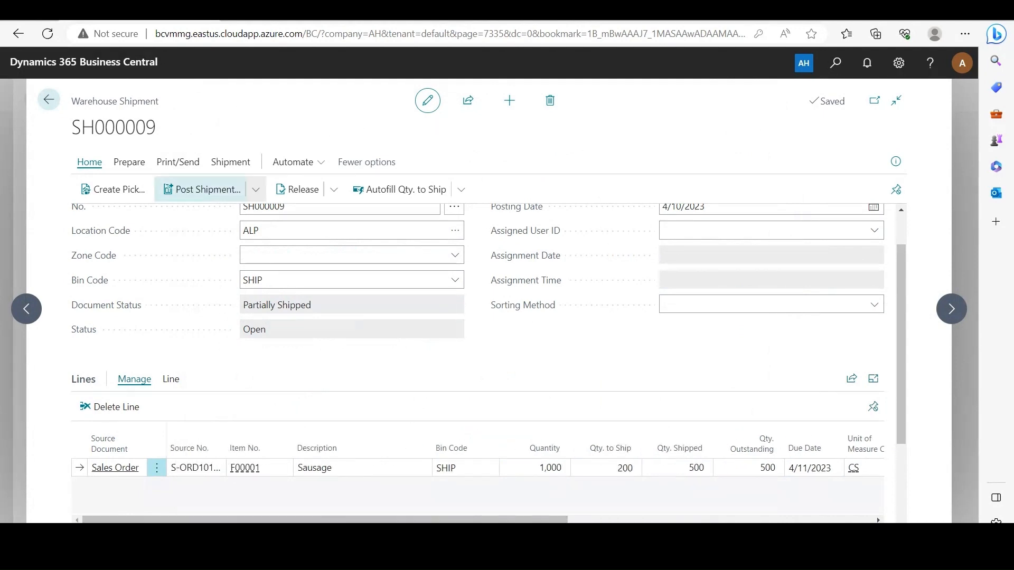
pyautogui.click(202, 189)
pyautogui.click(548, 340)
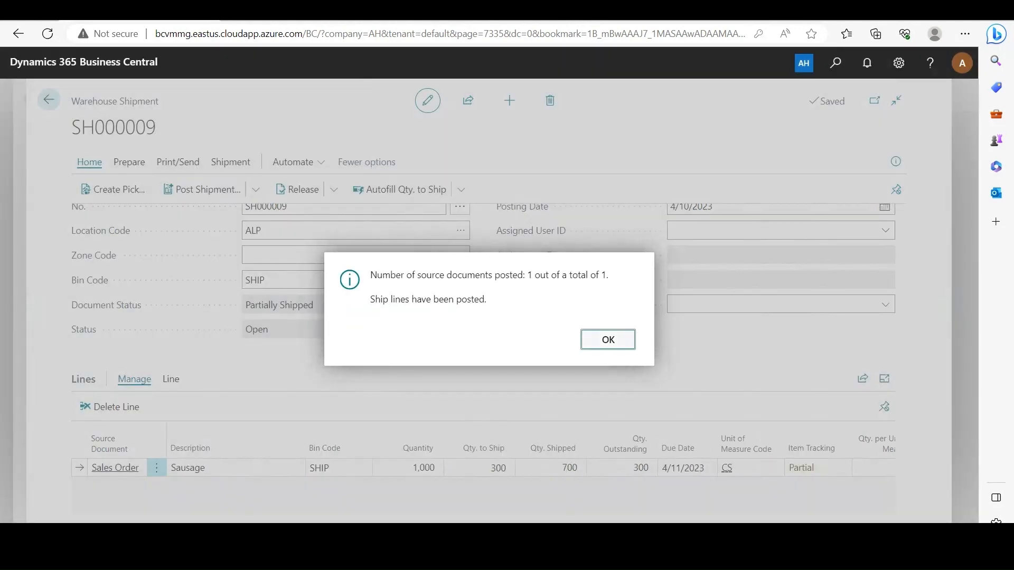
pyautogui.press('Return')
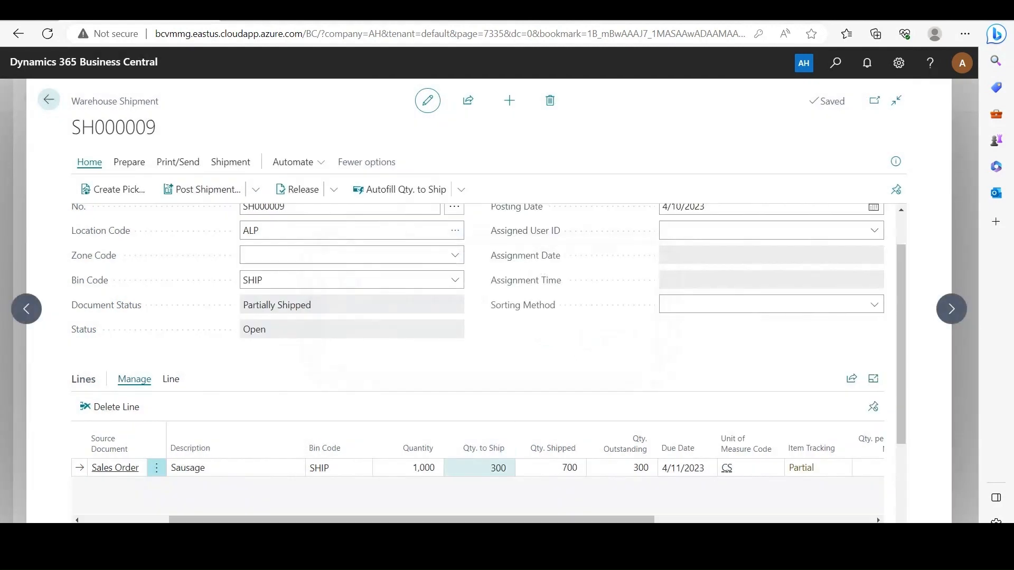
# - Set the Sausage line's quantity to ship to 260 and check its under-shipment quantity and code
pyautogui.write('260')
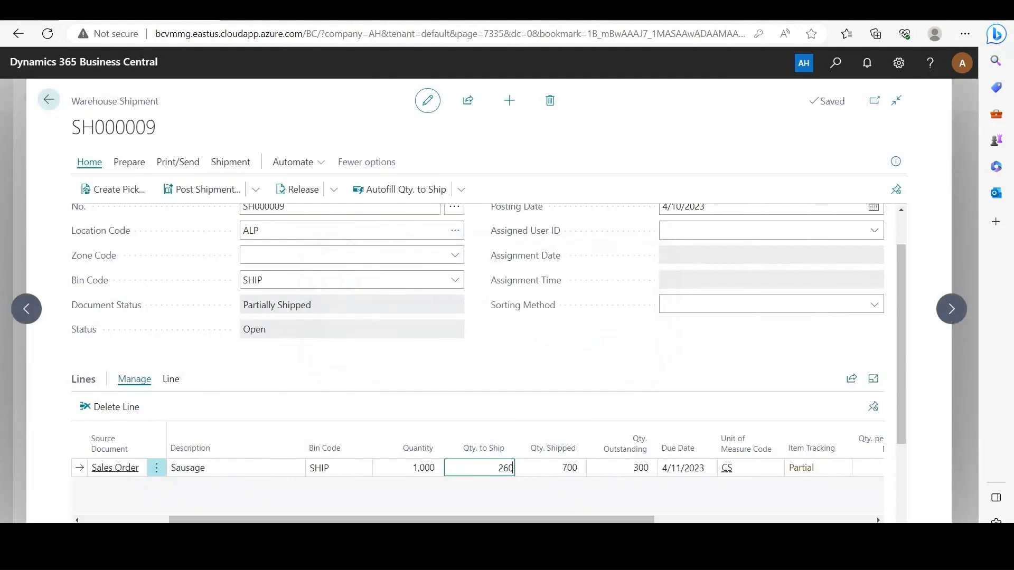
pyautogui.press('Tab')
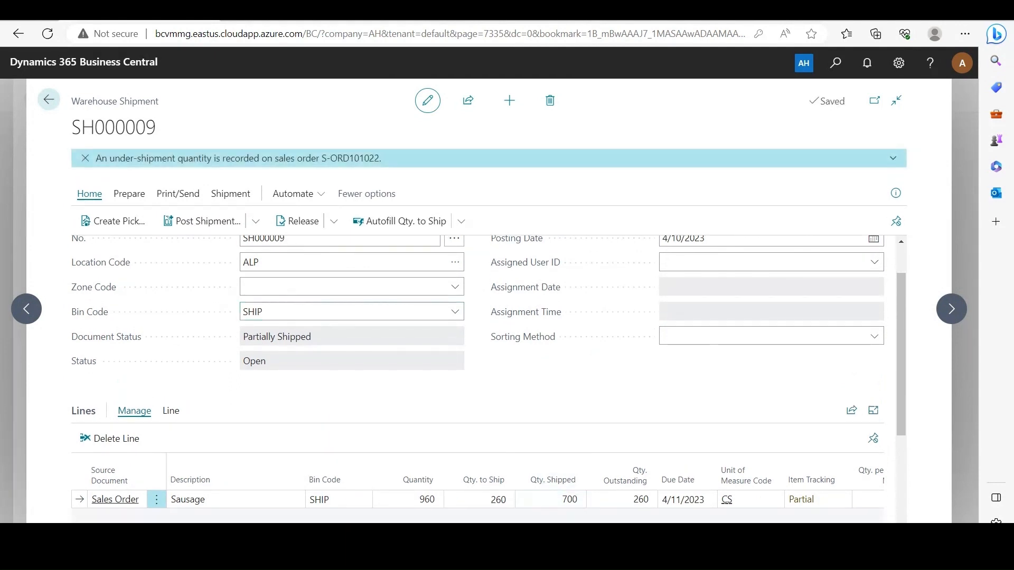
pyautogui.scroll(-1, 876, 502)
pyautogui.click(876, 503)
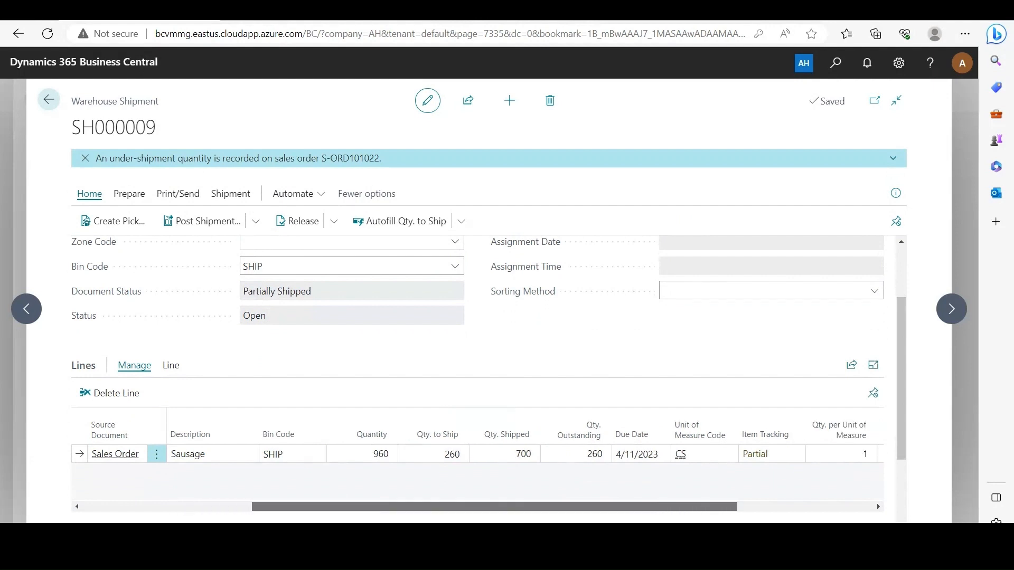
pyautogui.moveTo(652, 506); pyautogui.dragTo(684, 507)
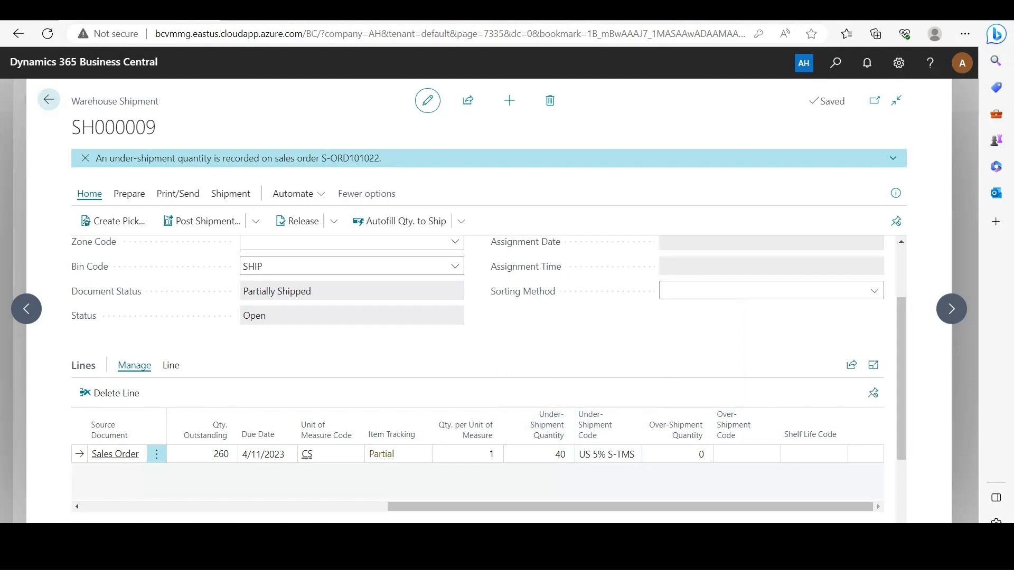
# - Set the base quantity of lot LOT0003 to 960 in the Sausage shipment line's item tracking
pyautogui.click(381, 454)
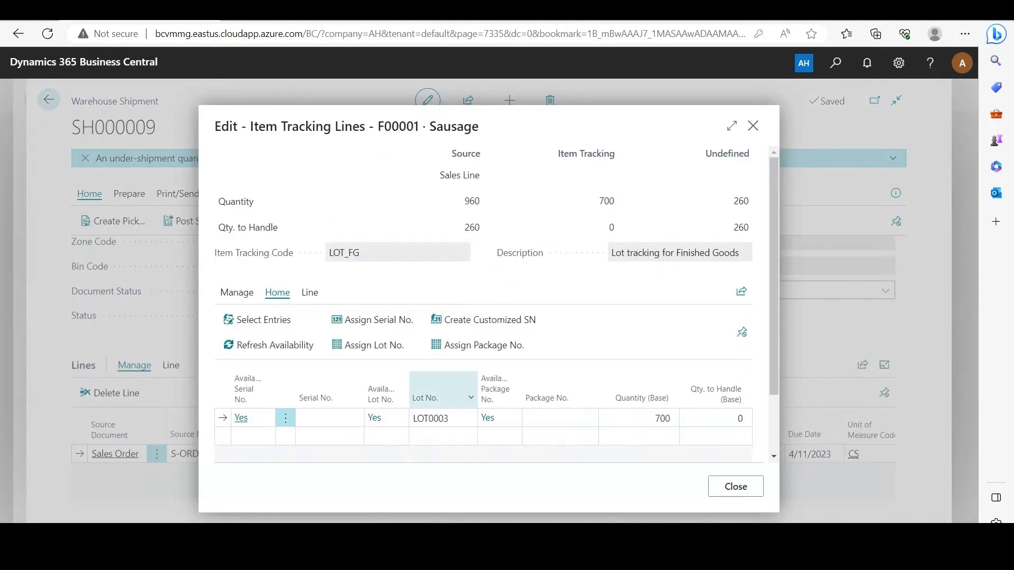
pyautogui.write('960')
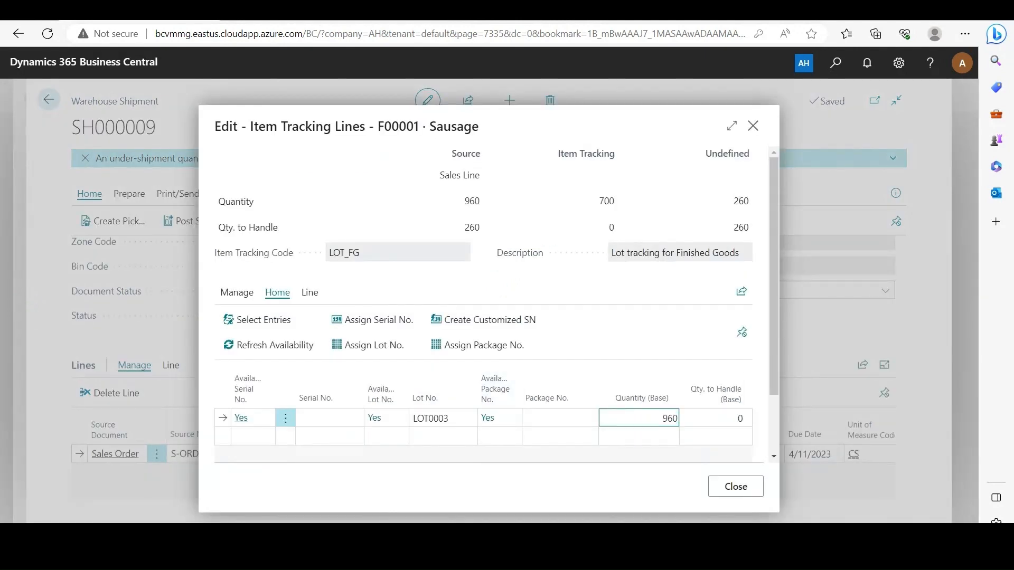
pyautogui.press('Tab')
pyautogui.click(735, 486)
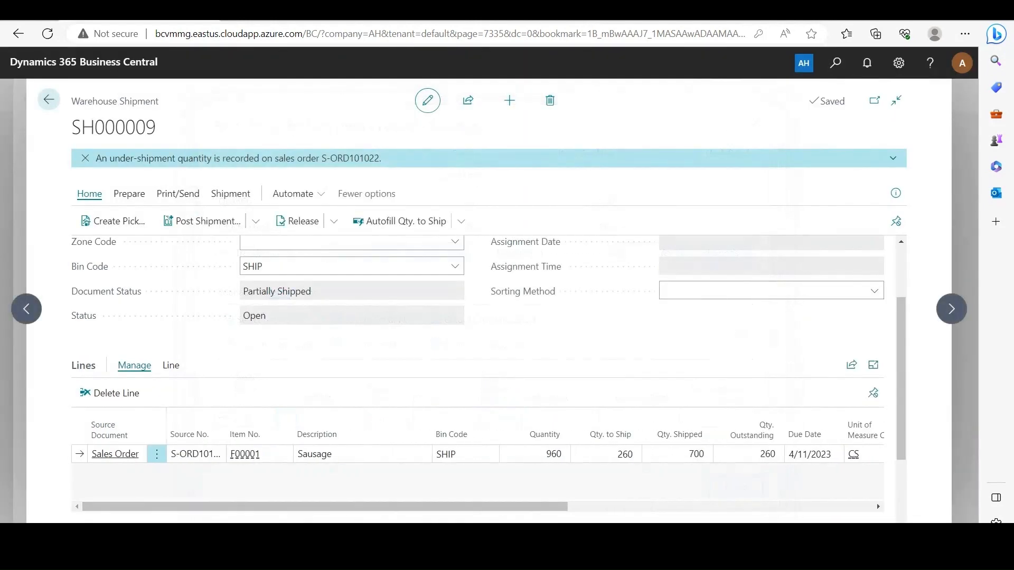
# - Post the final warehouse shipment of 260 with the Ship option and acknowledge the posting
pyautogui.click(202, 221)
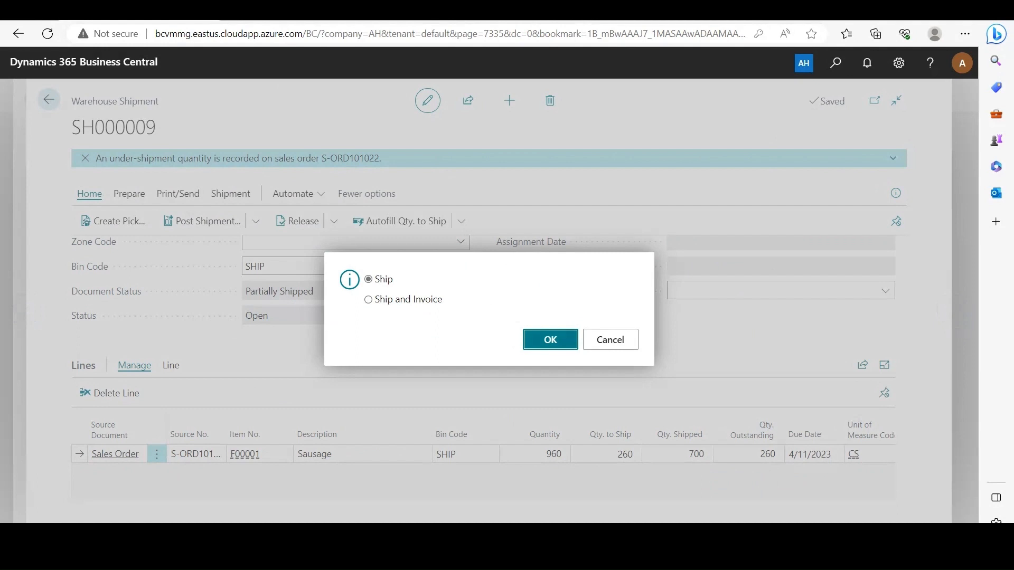
pyautogui.press('Return')
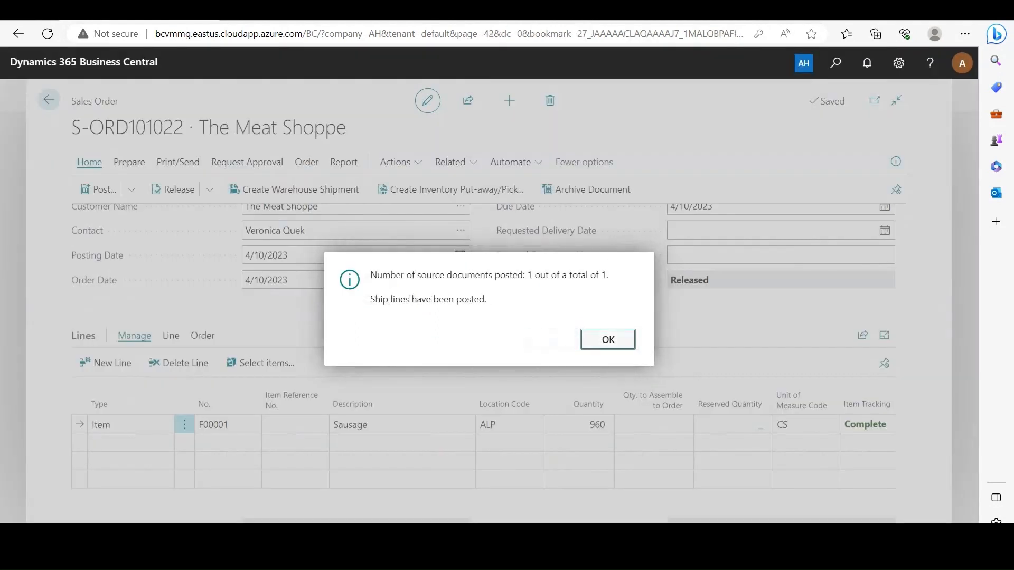
pyautogui.press('Return')
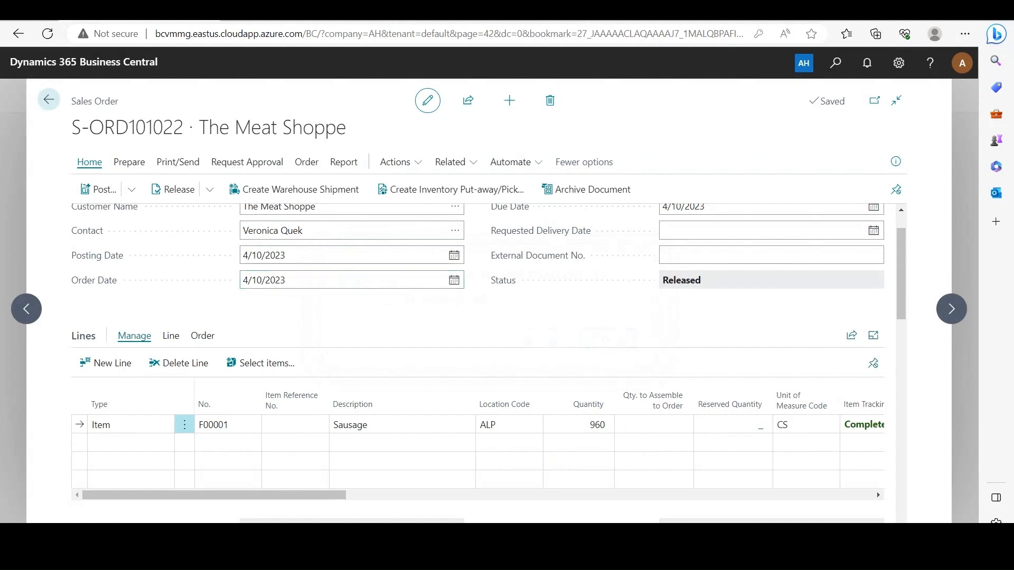
# - Post the sales order with the Invoice option and open the resulting posted sales invoice
pyautogui.click(98, 189)
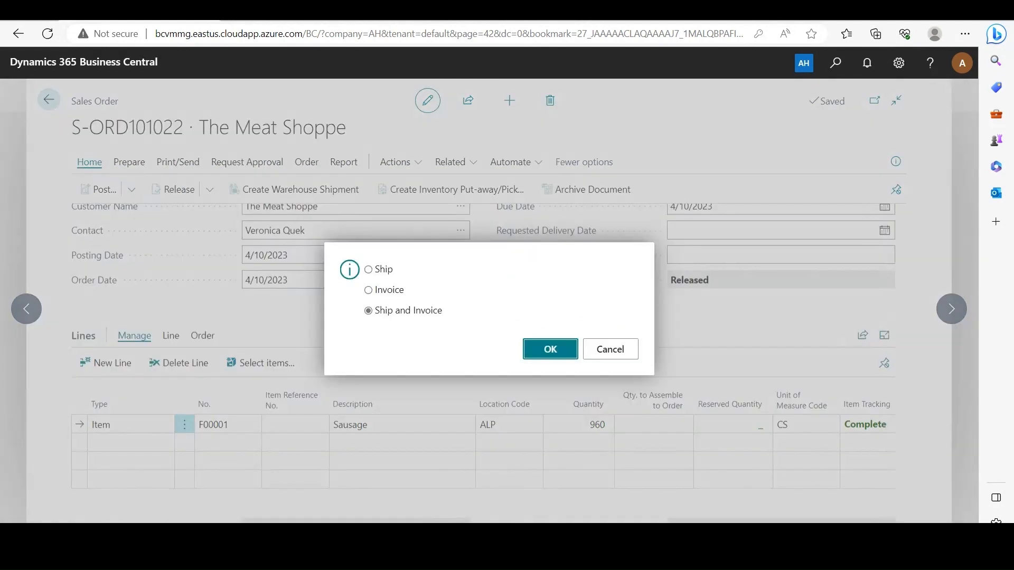
pyautogui.click(368, 290)
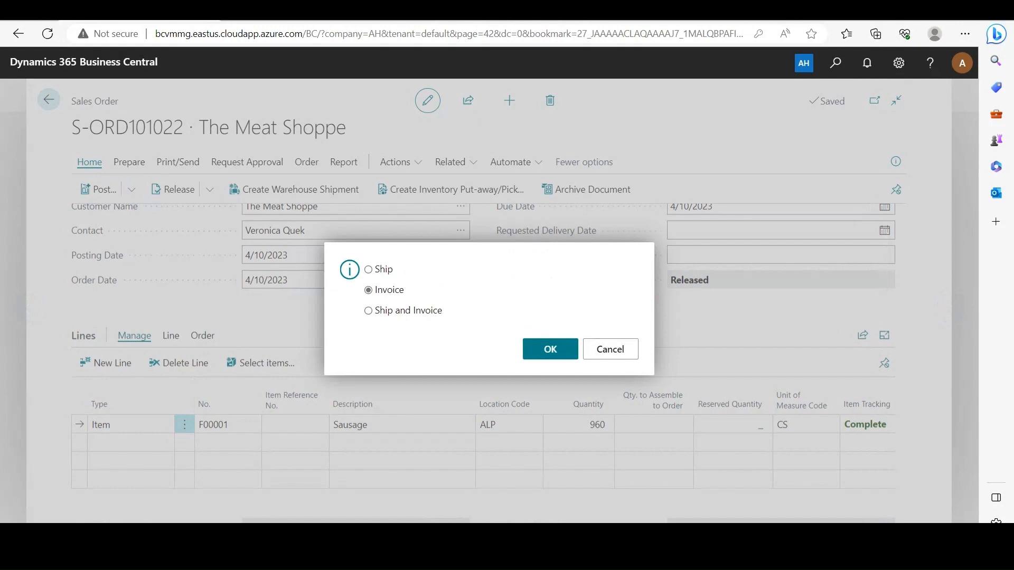
pyautogui.click(550, 349)
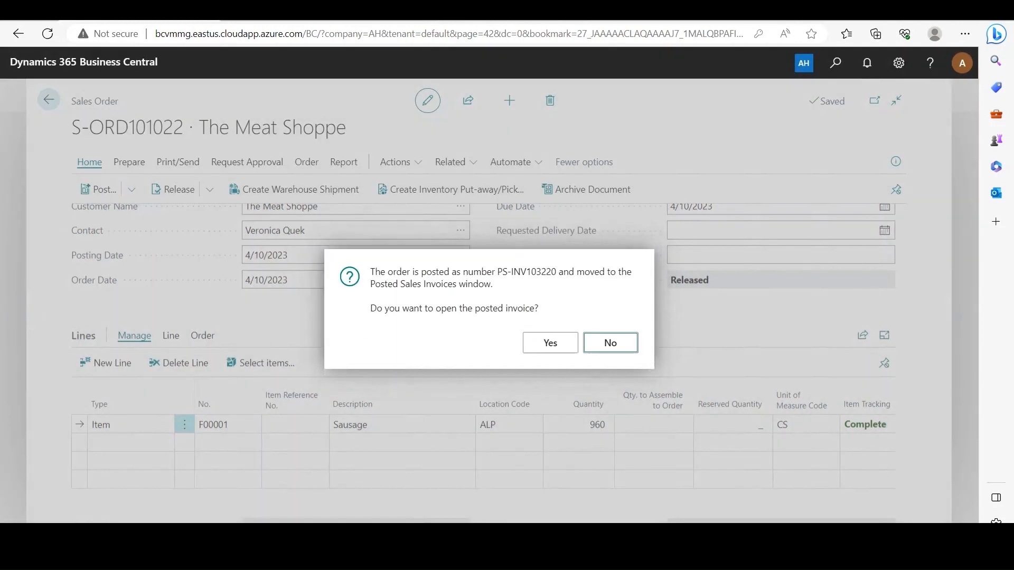
pyautogui.click(550, 342)
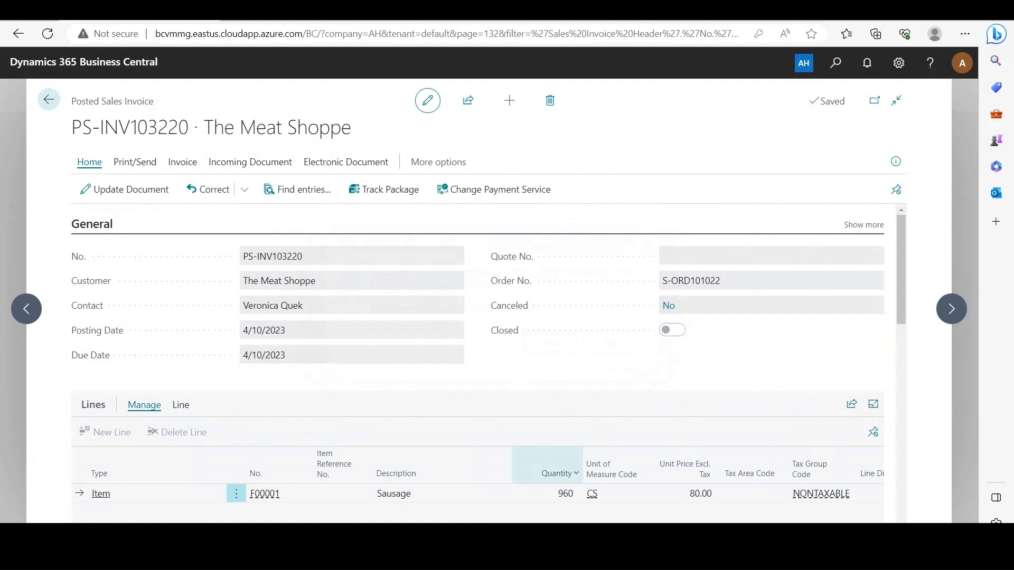
# - Check the invoiced quantity on the Sausage line and leave the posted sales invoice
pyautogui.doubleClick(565, 493)
pyautogui.click(566, 512)
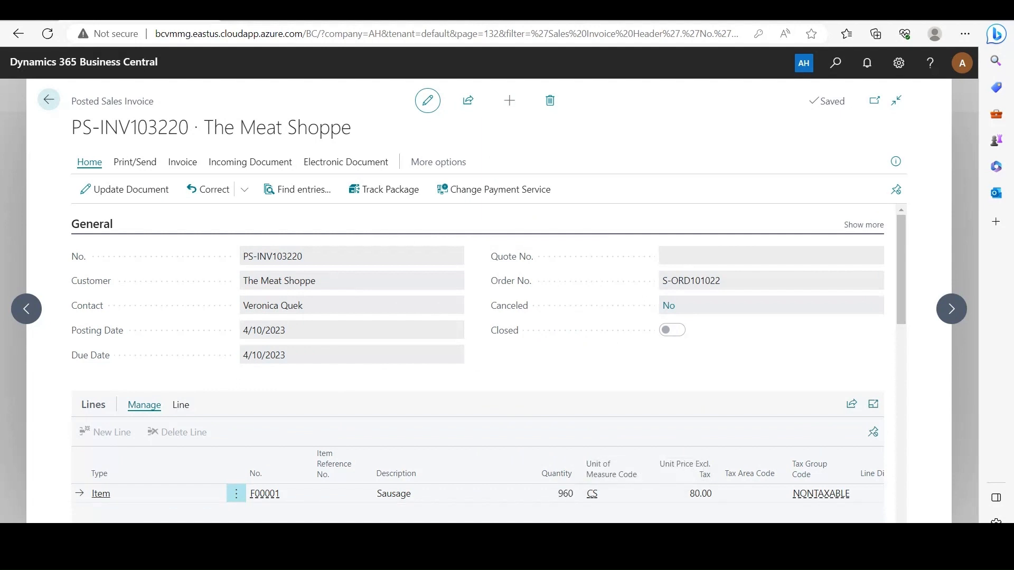
pyautogui.click(49, 99)
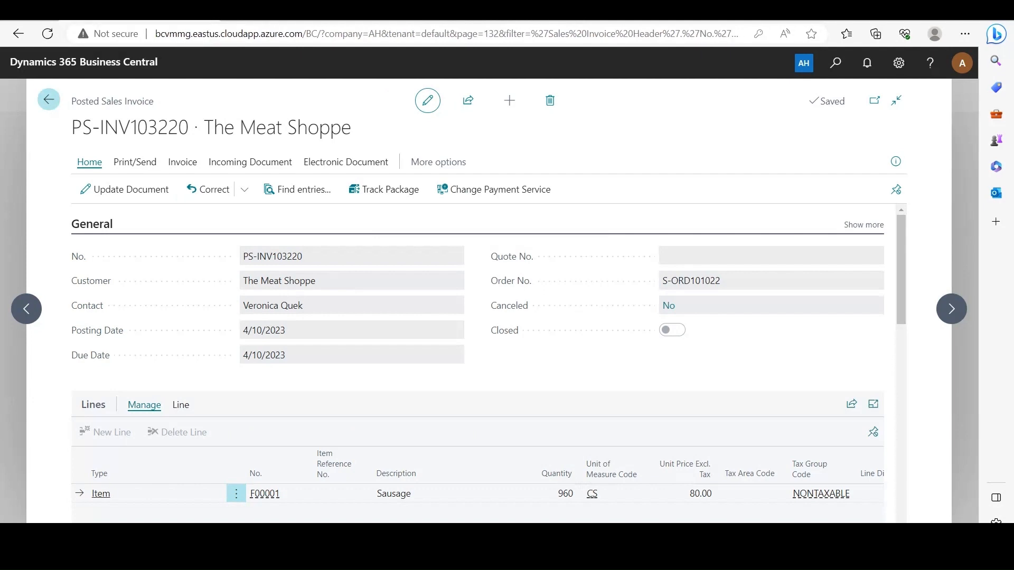